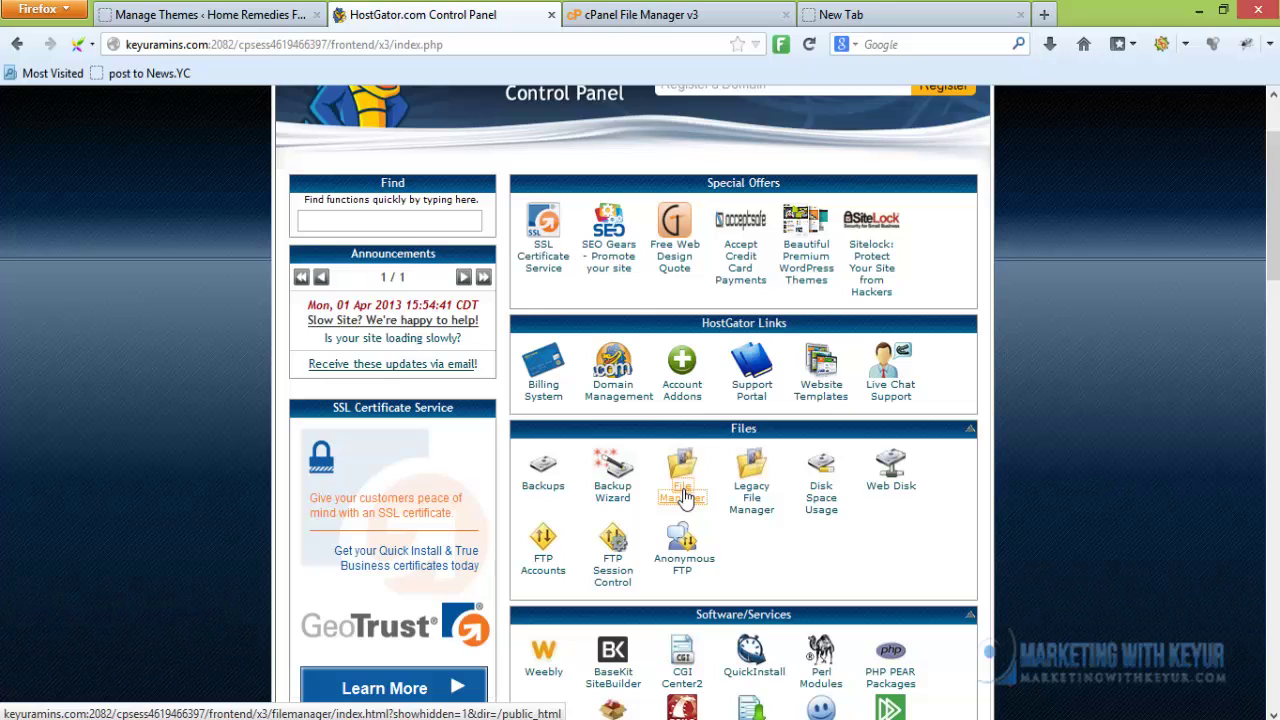
# Open File Manager and enter the aromaessentialoils.co.uk folder in public_html
pyautogui.click(683, 495)
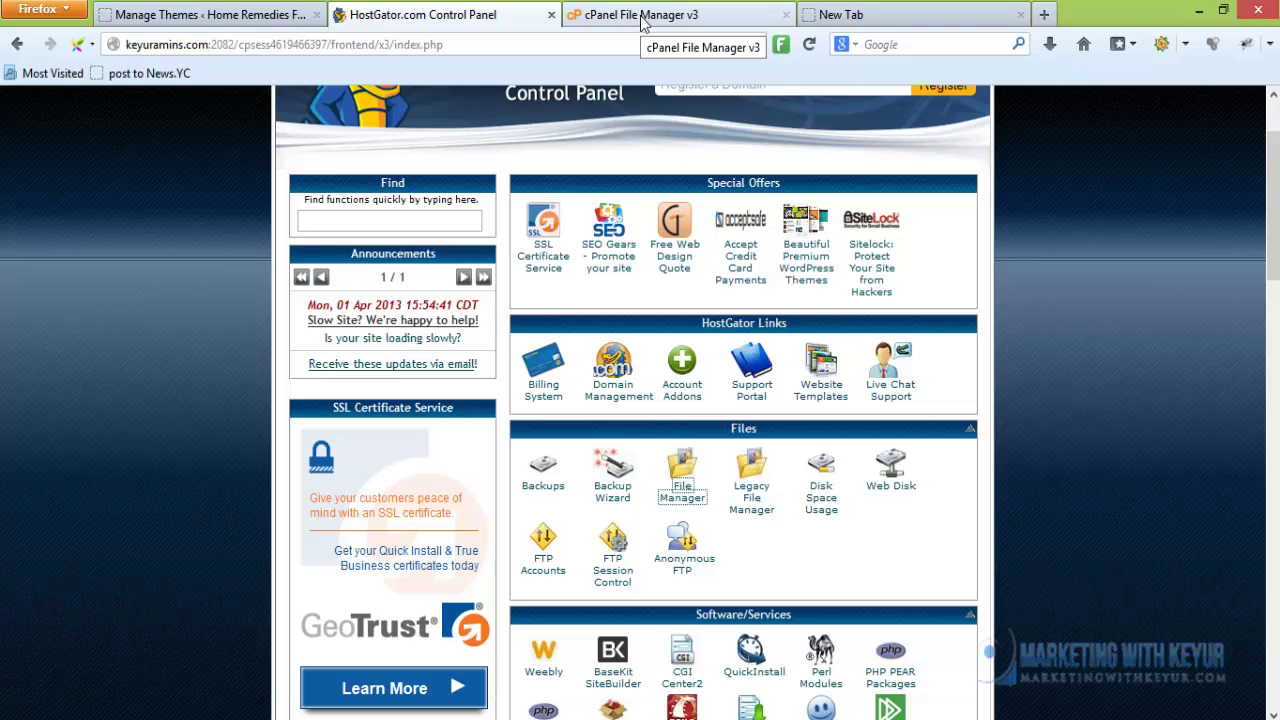
pyautogui.click(641, 18)
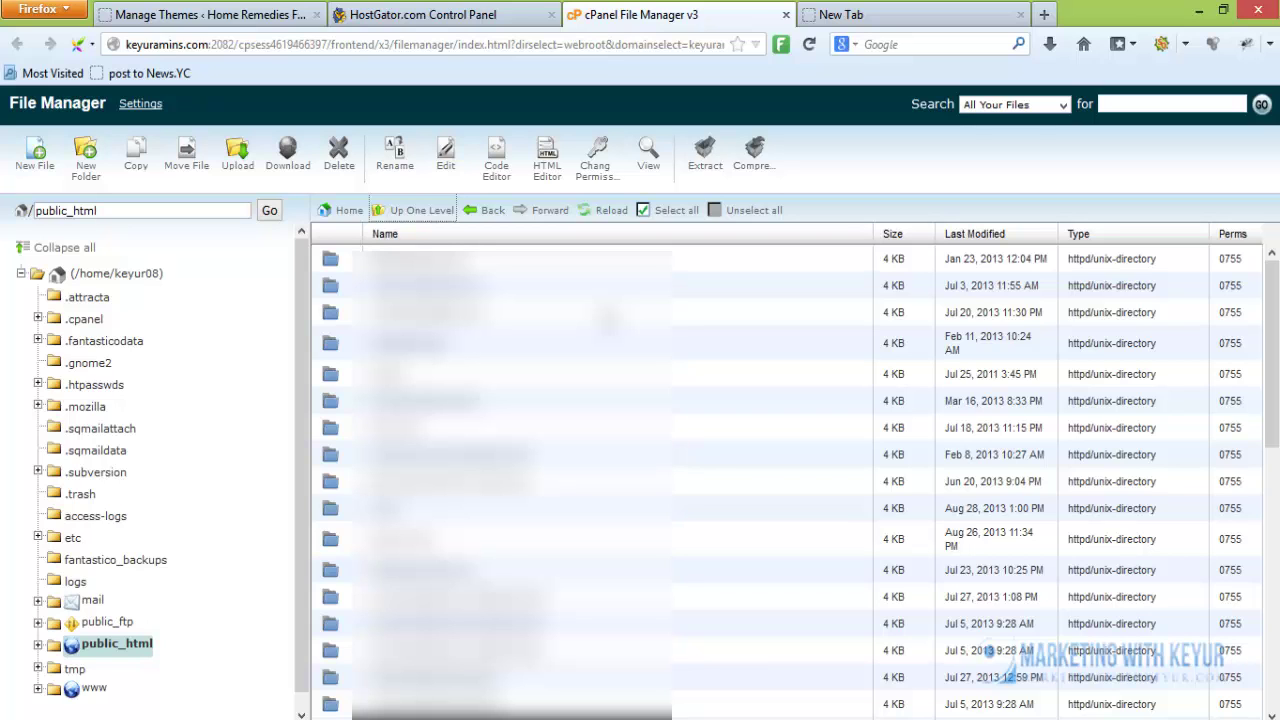
pyautogui.doubleClick(607, 318)
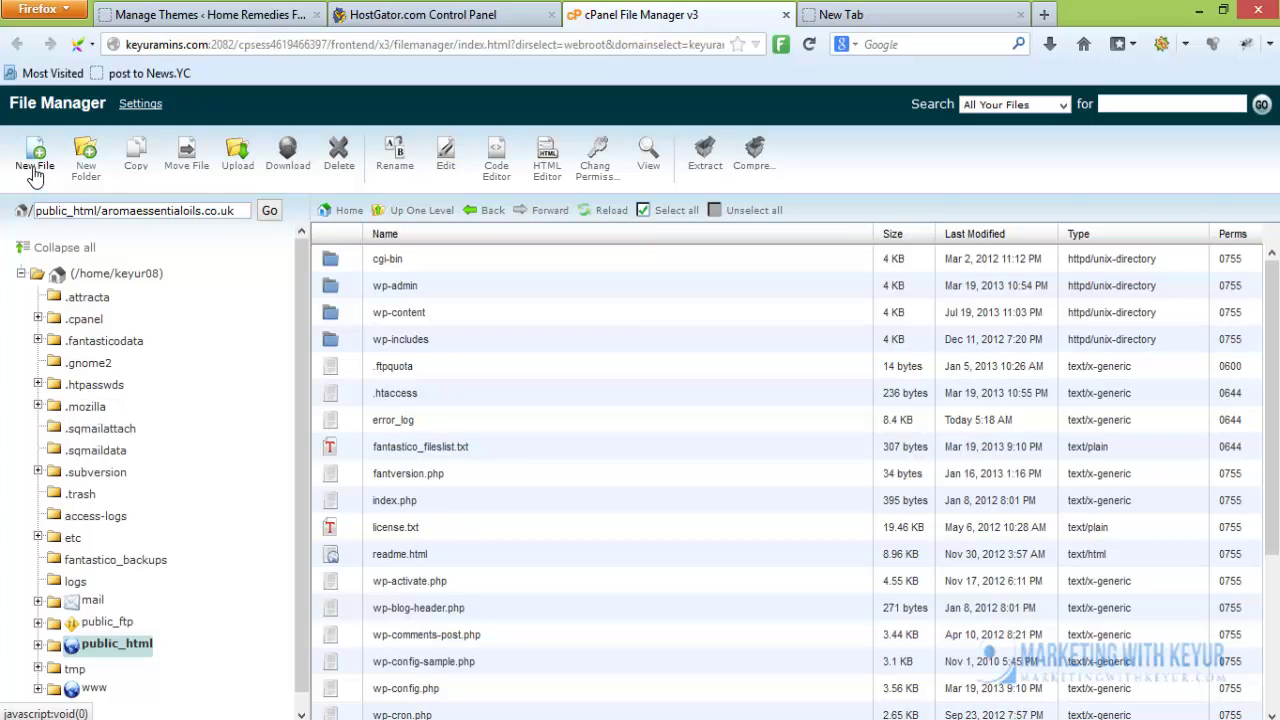
# Create a new empty file named robots.txt in the site folder
pyautogui.click(35, 165)
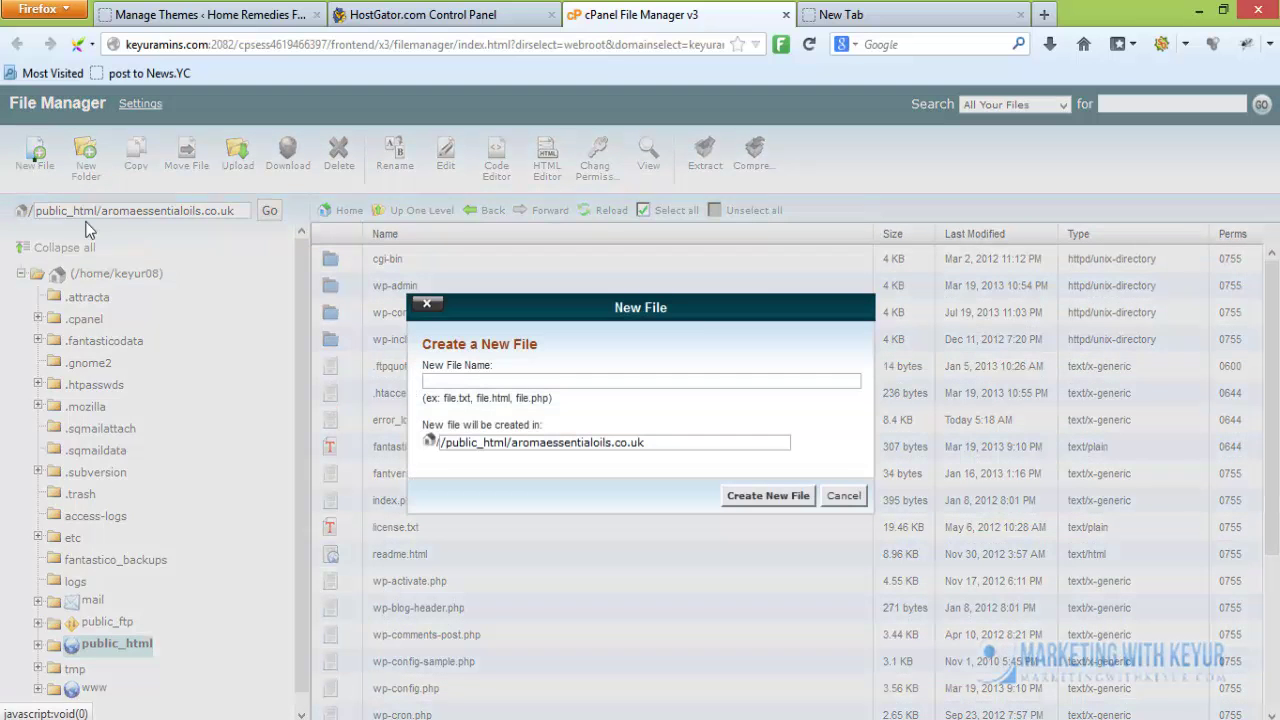
pyautogui.write('ro')
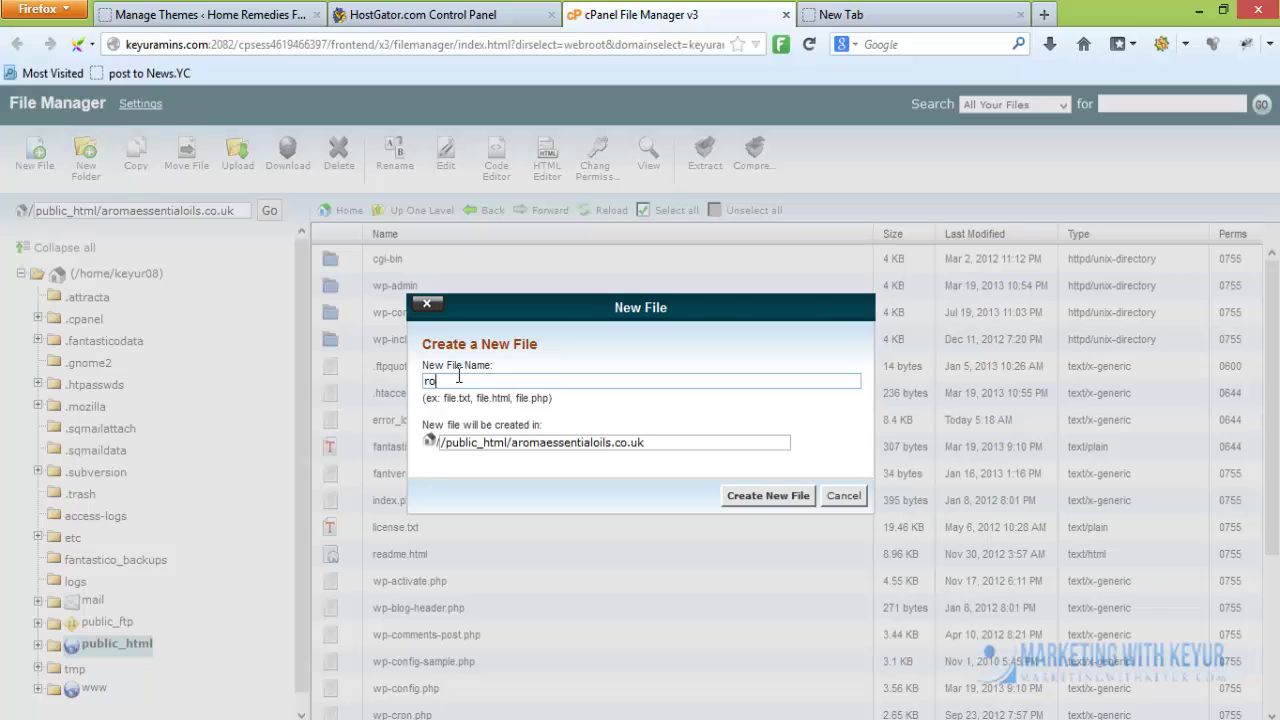
pyautogui.write('bots.txt')
pyautogui.click(771, 498)
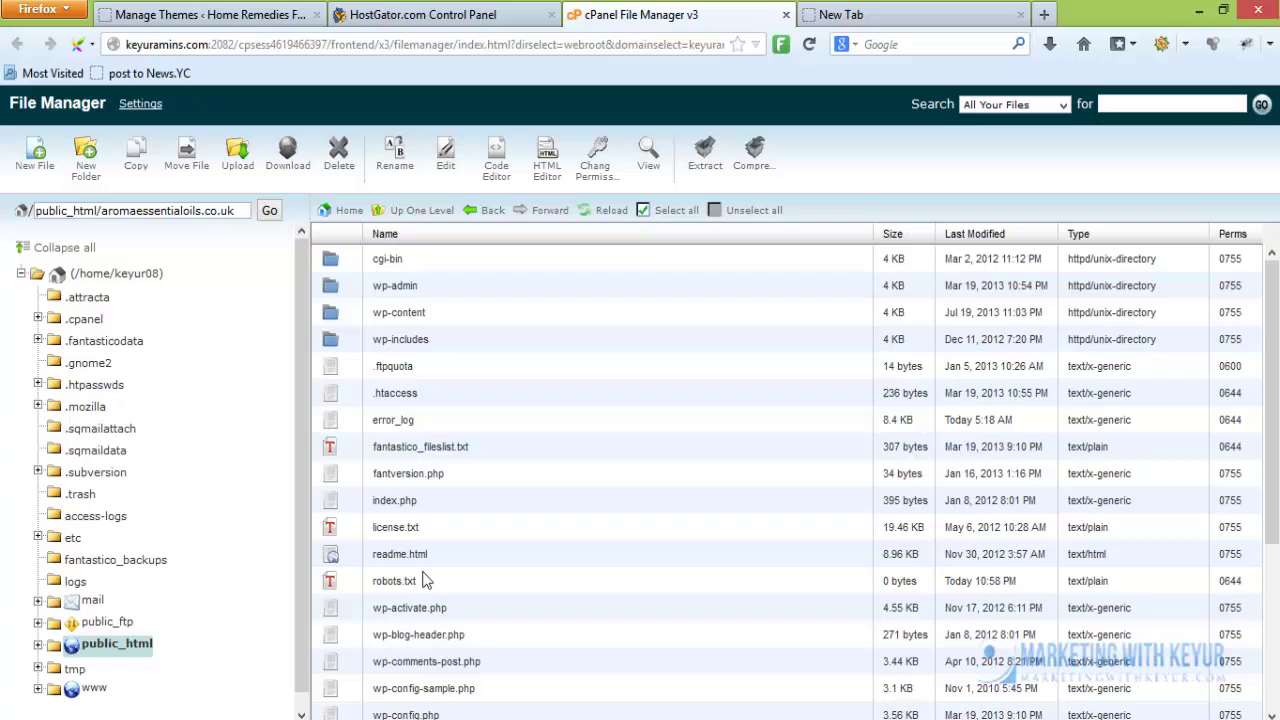
# Open robots.txt in the text editor and type 'User-agent: *' as its first line
pyautogui.click(433, 584)
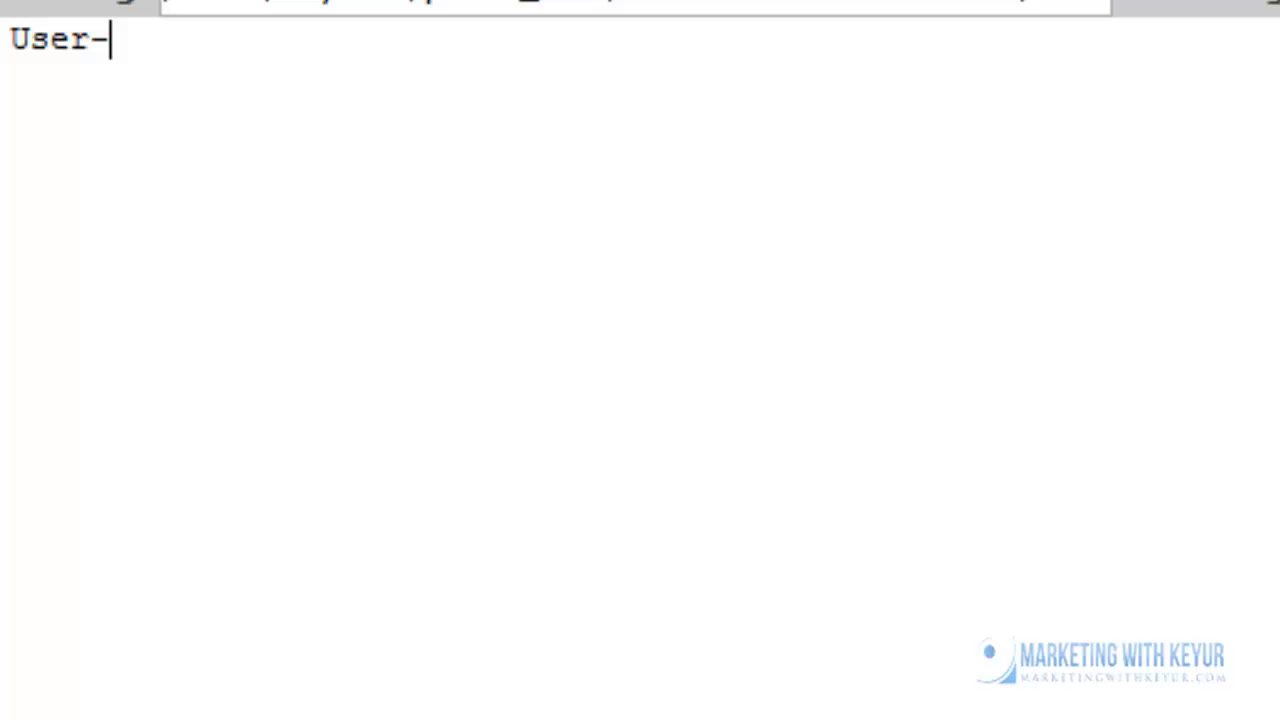
pyautogui.write('gent:')
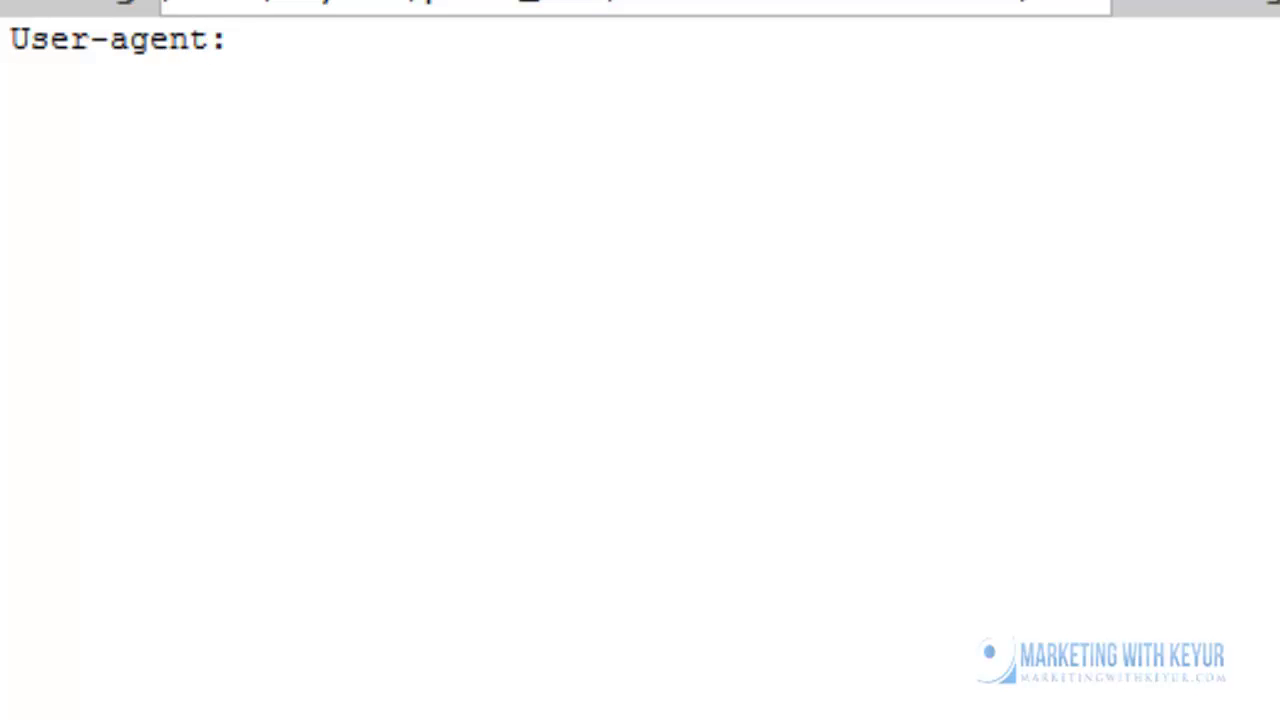
pyautogui.write(' *')
# Add 'Disallow: /wp-admin' as the second line and start a third line
pyautogui.press('Return')
pyautogui.write('Disall')
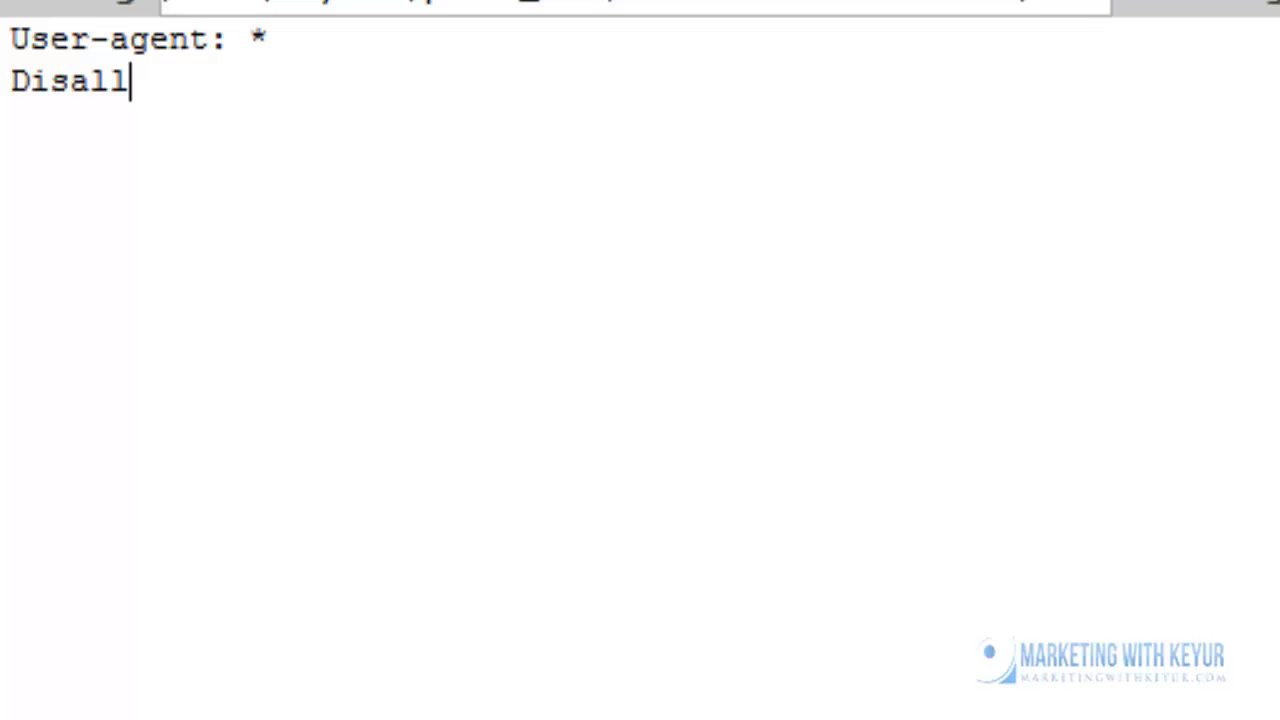
pyautogui.write('ow:')
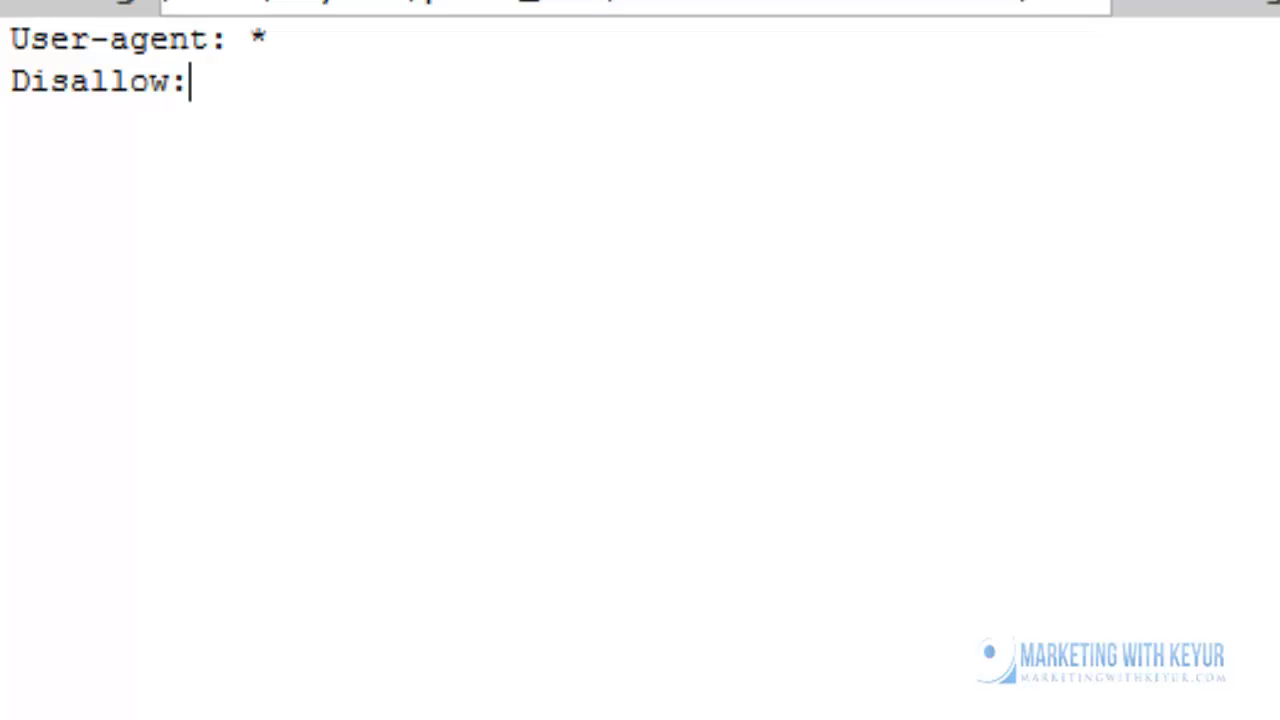
pyautogui.write(' /')
pyautogui.write('wp-')
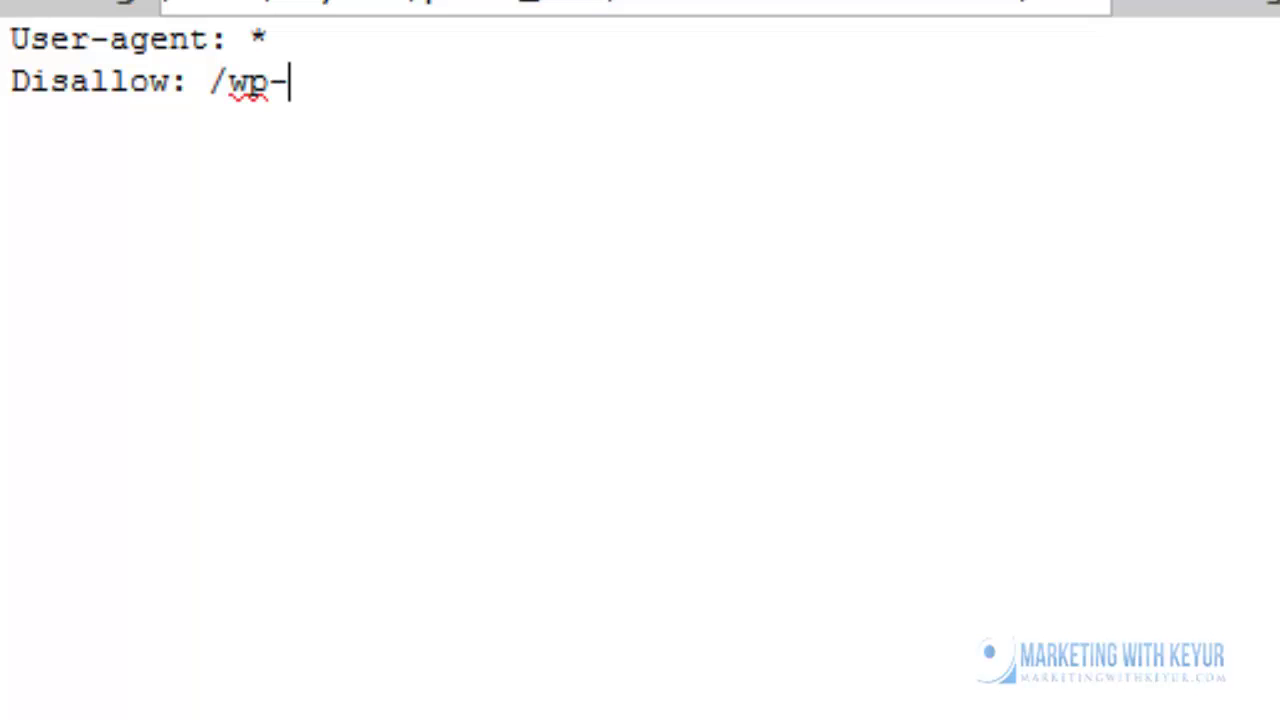
pyautogui.write('admin')
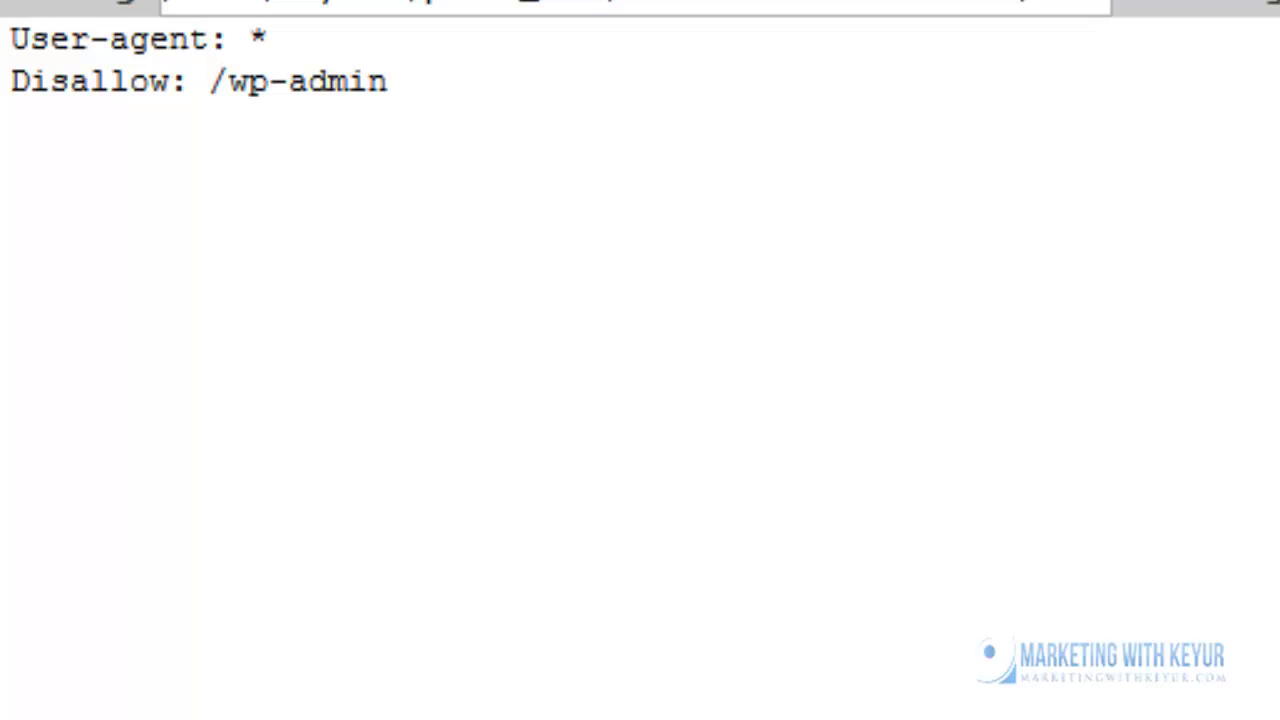
pyautogui.press('Return')
# Try a third Disallow rule (/wp-includes, then /downloads), then erase its path
pyautogui.write('Disallow: /')
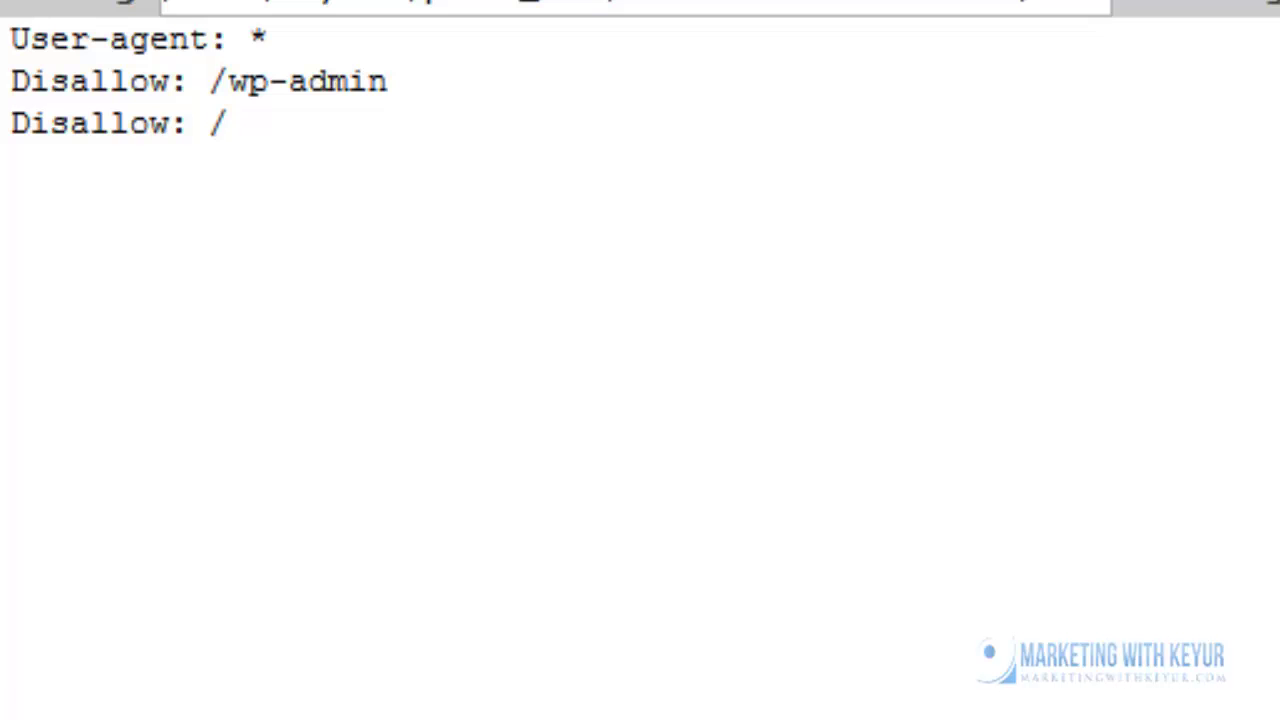
pyautogui.write('wp-content')
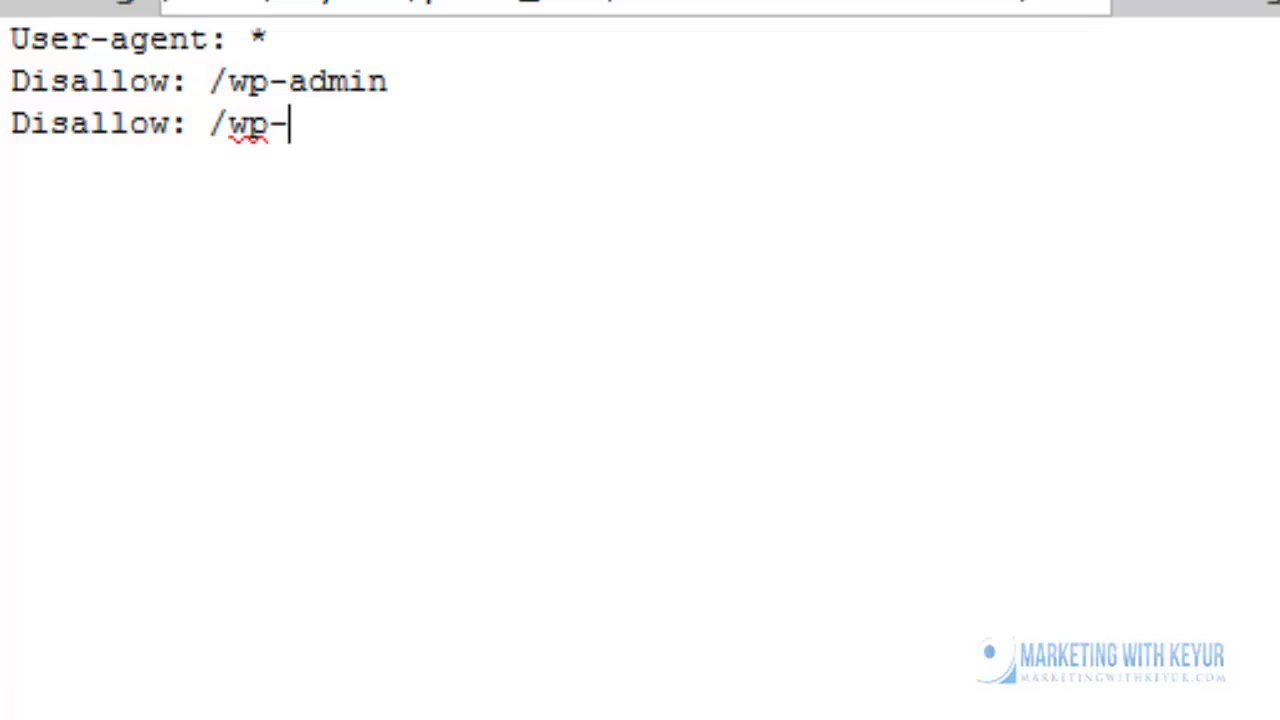
pyautogui.press('BackSpace')
pyautogui.press('BackSpace')
pyautogui.press('BackSpace')
pyautogui.press('BackSpace')
pyautogui.press('BackSpace')
pyautogui.press('BackSpace')
pyautogui.press('BackSpace')
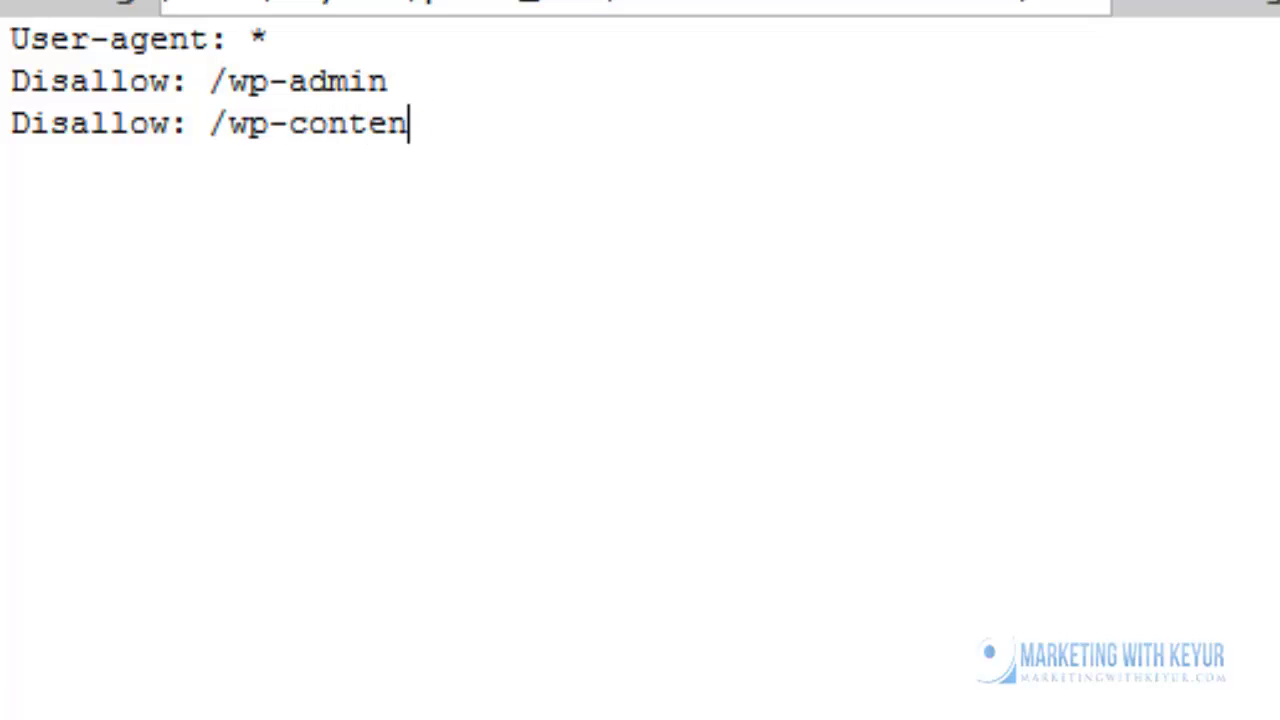
pyautogui.write('inlude')
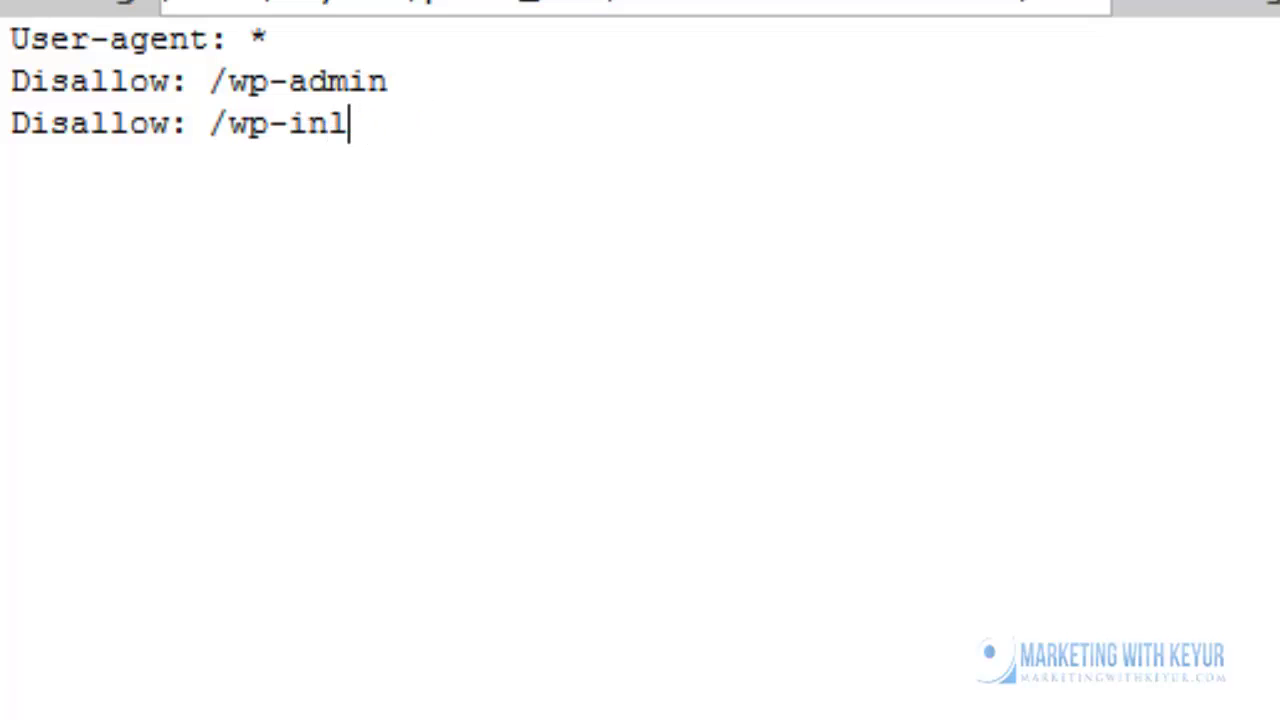
pyautogui.press('BackSpace')
pyautogui.press('BackSpace')
pyautogui.press('BackSpace')
pyautogui.press('BackSpace')
pyautogui.write('cludes')
pyautogui.press('BackSpace')
pyautogui.press('BackSpace')
pyautogui.press('BackSpace')
pyautogui.press('BackSpace')
pyautogui.press('BackSpace')
pyautogui.press('BackSpace')
pyautogui.press('BackSpace')
pyautogui.press('BackSpace')
pyautogui.press('BackSpace')
pyautogui.press('BackSpace')
pyautogui.press('BackSpace')
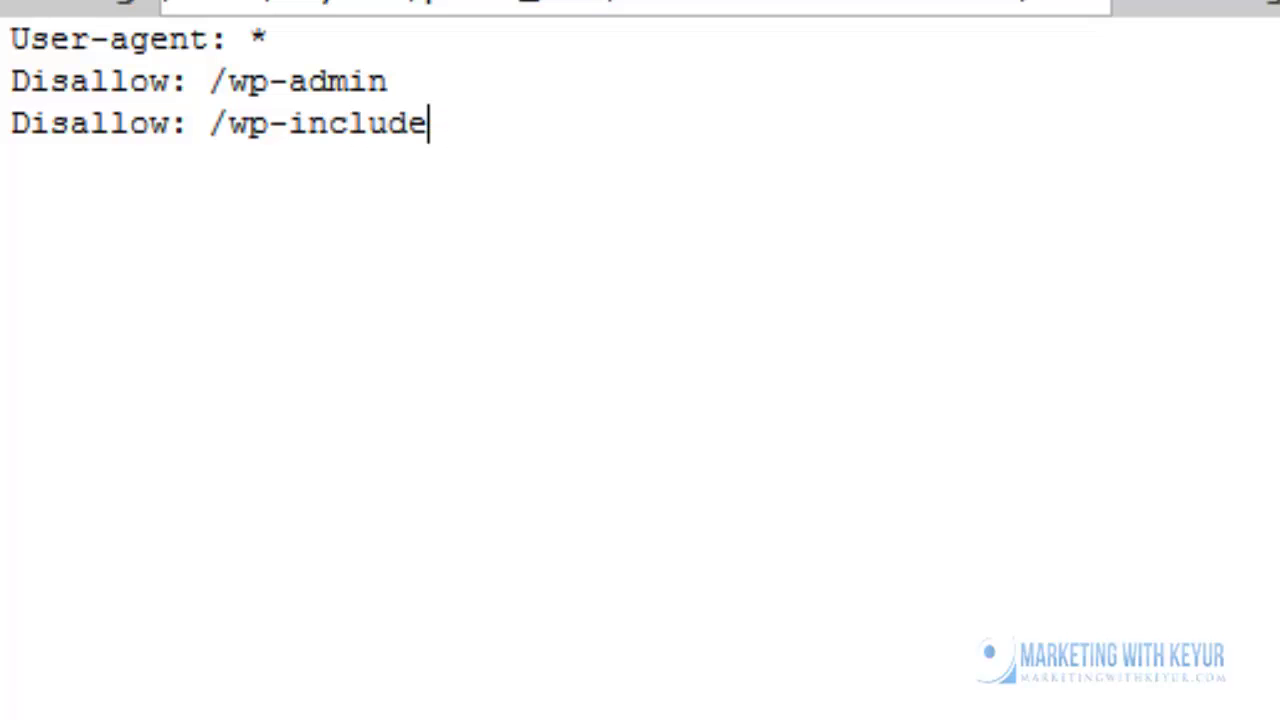
pyautogui.write('d')
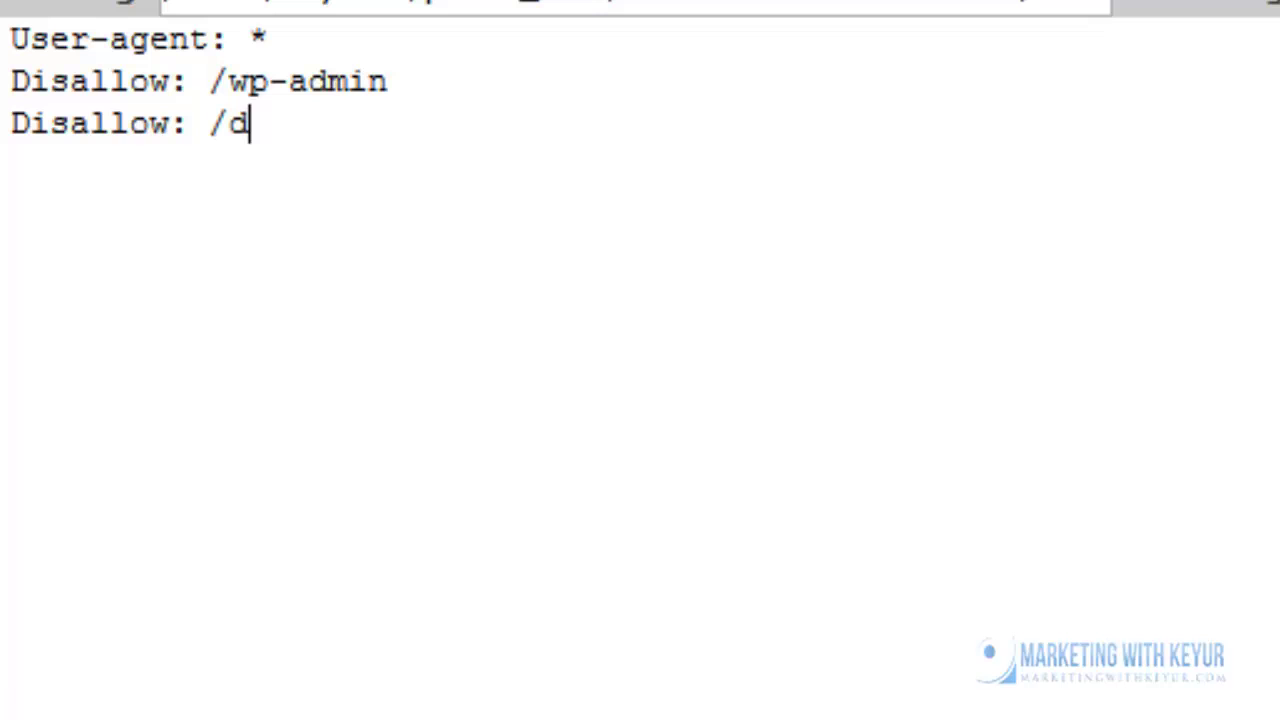
pyautogui.write('ownloads')
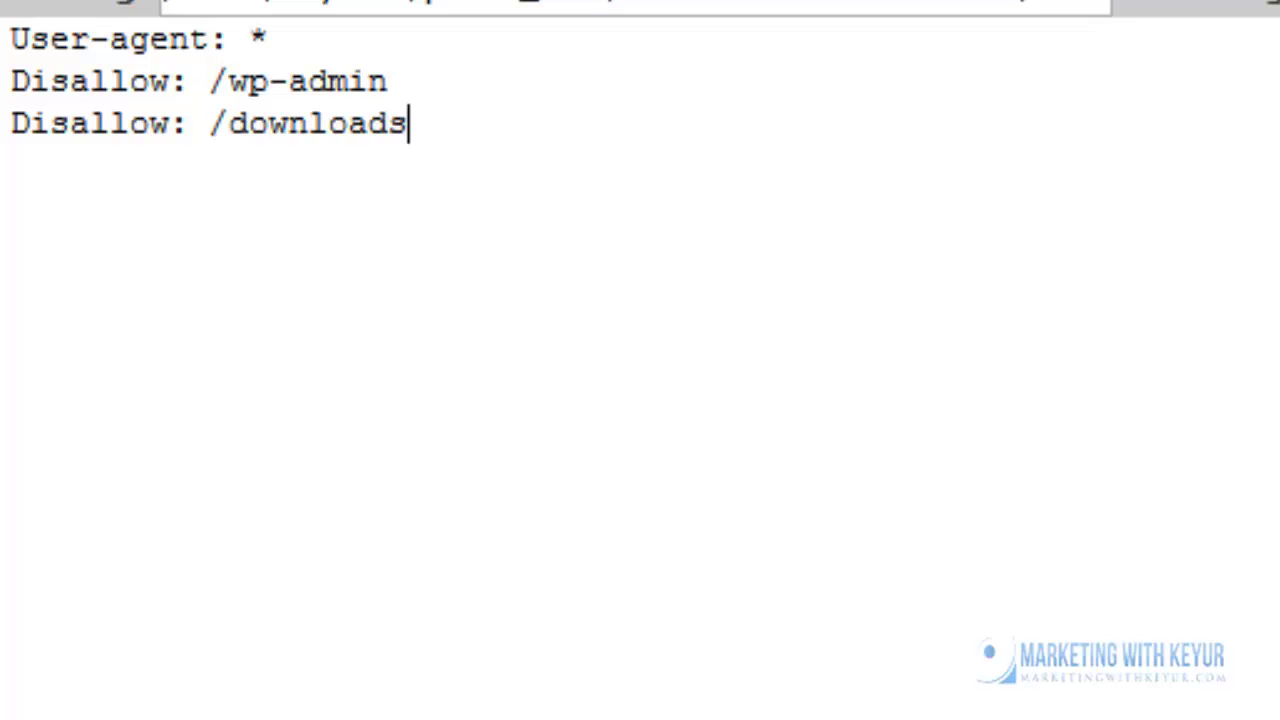
pyautogui.press('BackSpace')
pyautogui.press('BackSpace')
pyautogui.press('BackSpace')
pyautogui.press('BackSpace')
pyautogui.press('BackSpace')
pyautogui.press('BackSpace')
pyautogui.press('BackSpace')
pyautogui.press('BackSpace')
pyautogui.press('BackSpace')
pyautogui.press('BackSpace')
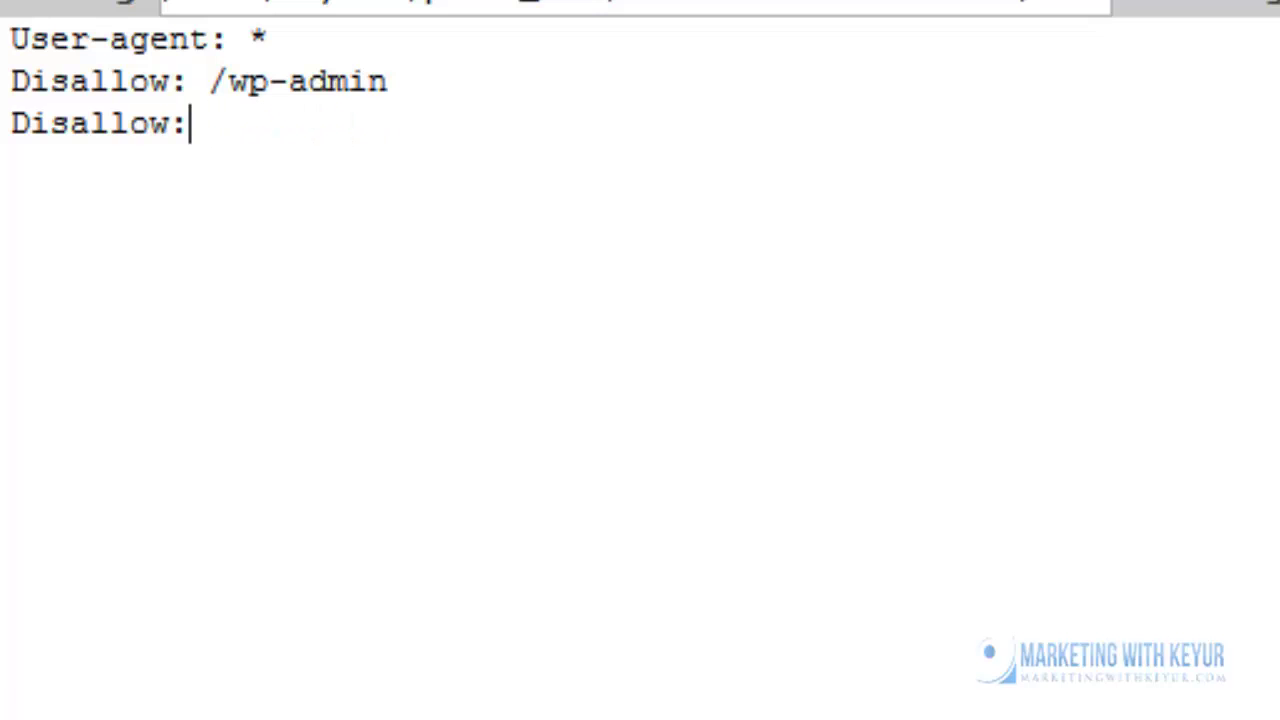
# Delete the leftover third line and load google.com/robots.txt in a new tab
pyautogui.press('BackSpace')
pyautogui.press('BackSpace')
pyautogui.press('BackSpace')
pyautogui.press('BackSpace')
pyautogui.press('BackSpace')
pyautogui.press('BackSpace')
pyautogui.press('BackSpace')
pyautogui.press('BackSpace')
pyautogui.press('BackSpace')
pyautogui.press('BackSpace')
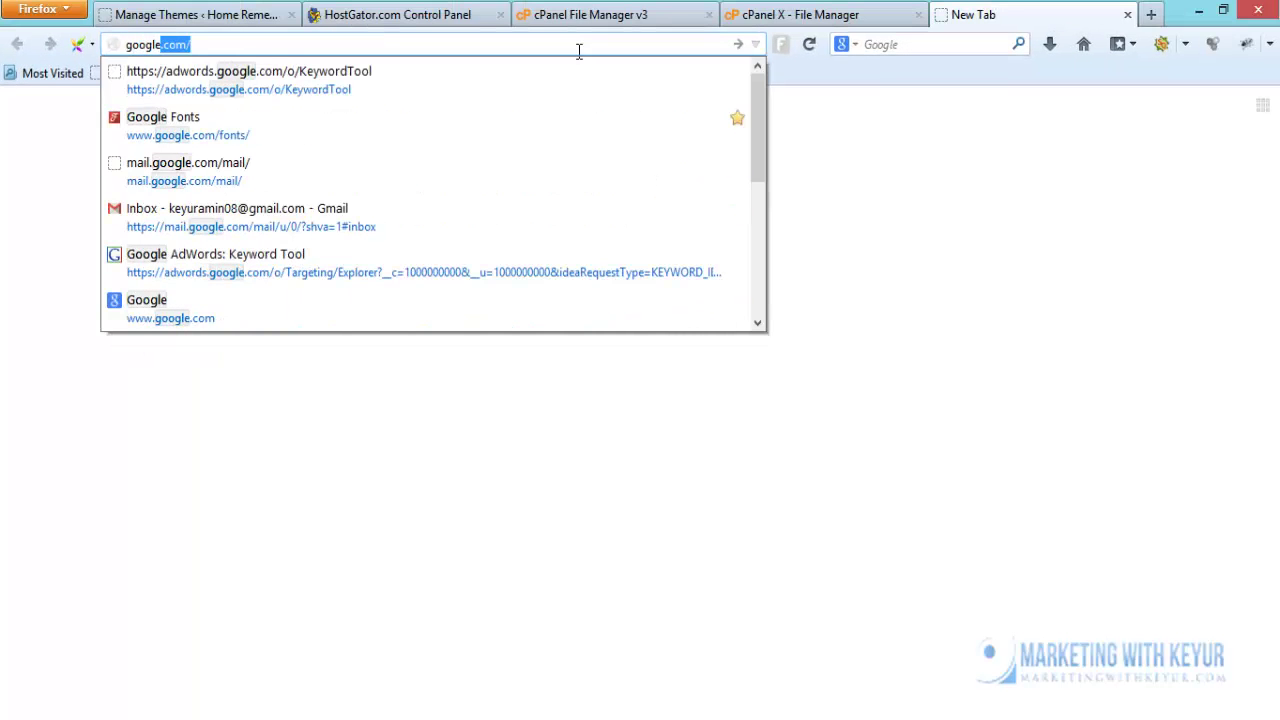
pyautogui.press('Right')
pyautogui.write('robots.')
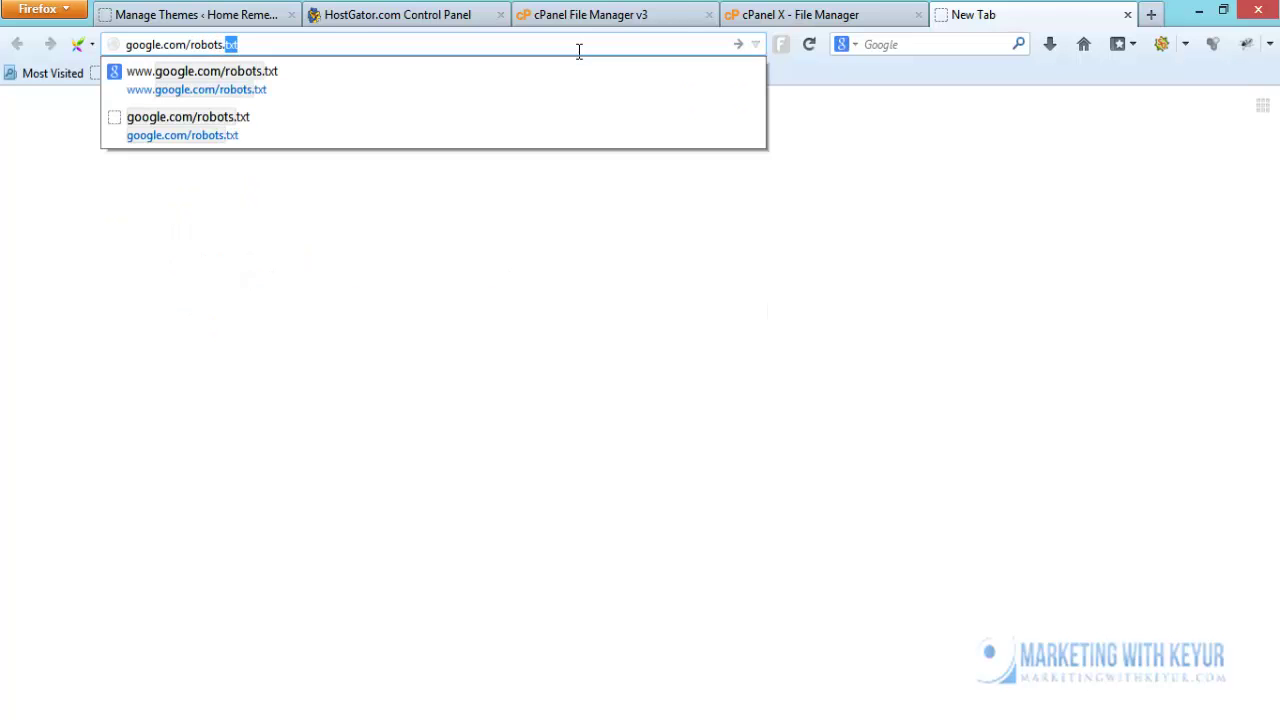
pyautogui.press('Return')
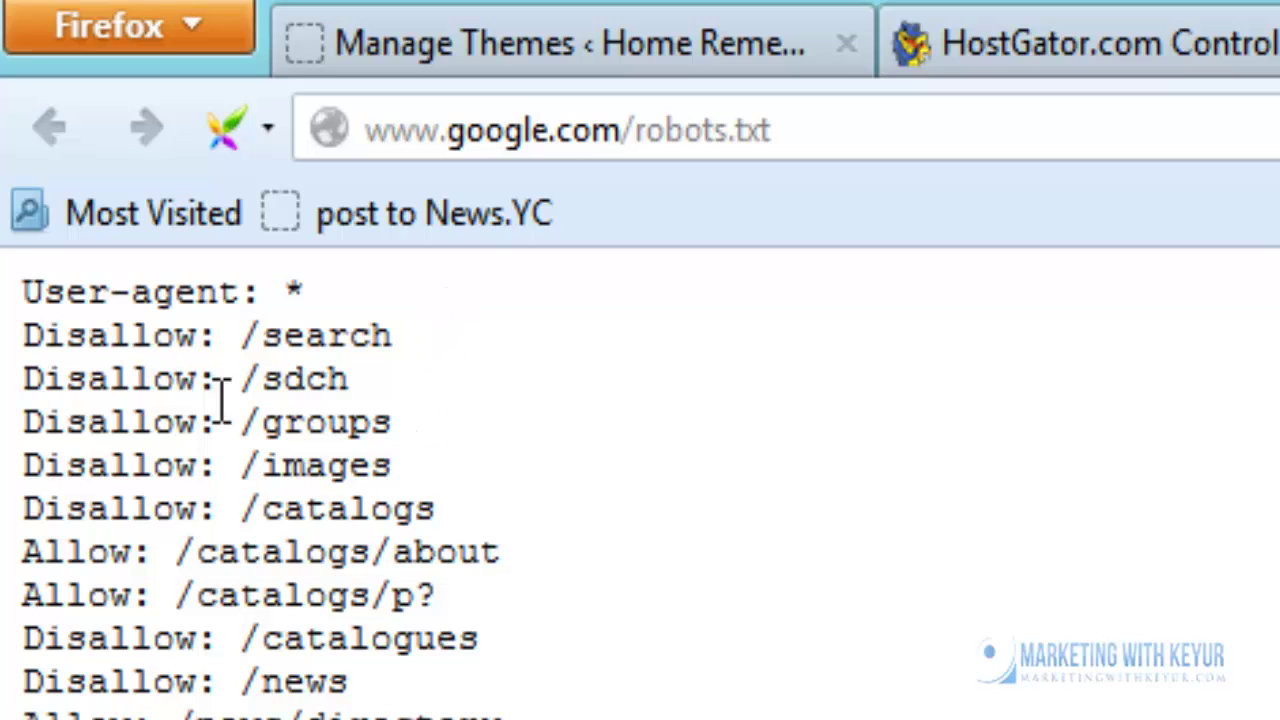
# Scroll through Google's robots.txt to review it as an example
pyautogui.scroll(-4, 237, 490)
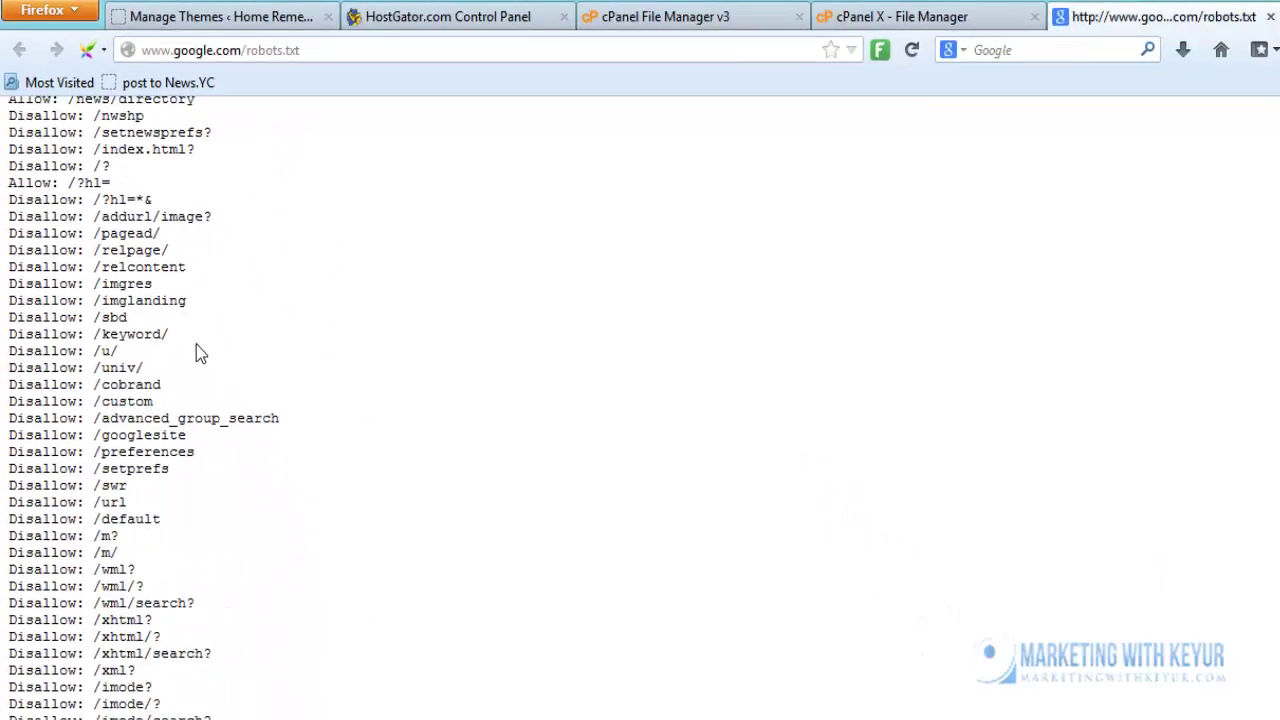
pyautogui.scroll(-20, 176, 306)
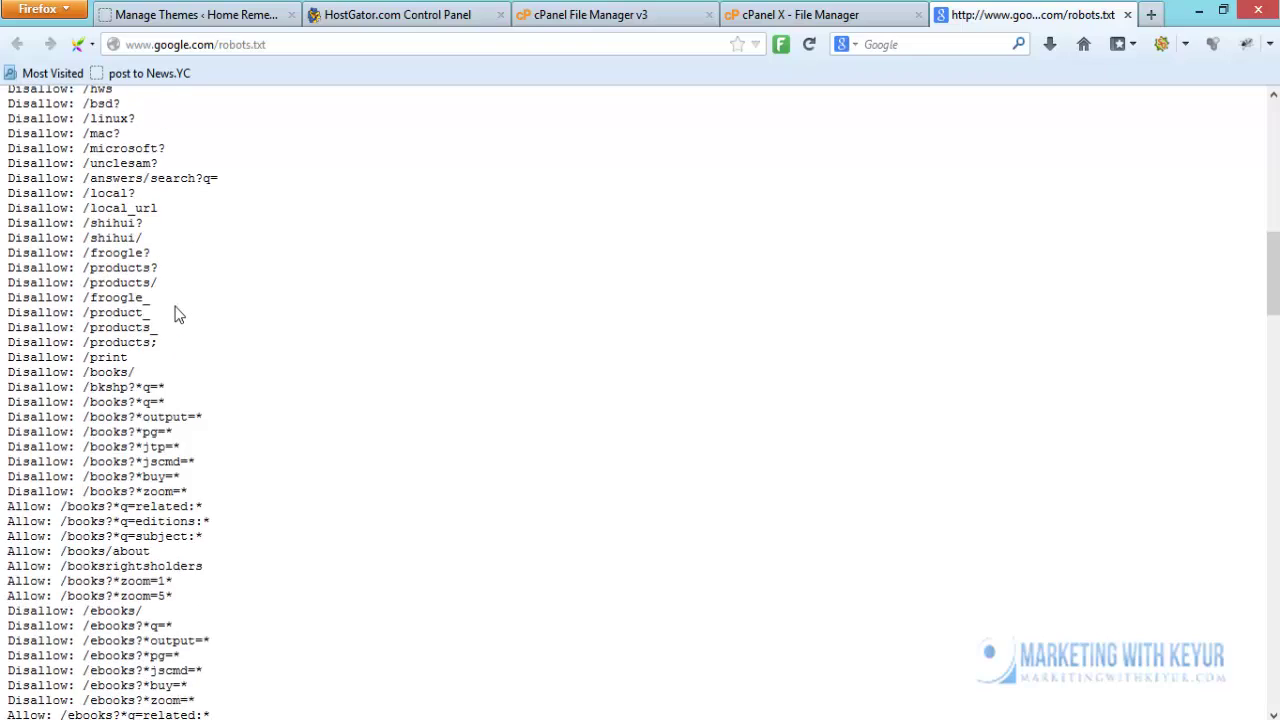
pyautogui.scroll(-14, 176, 310)
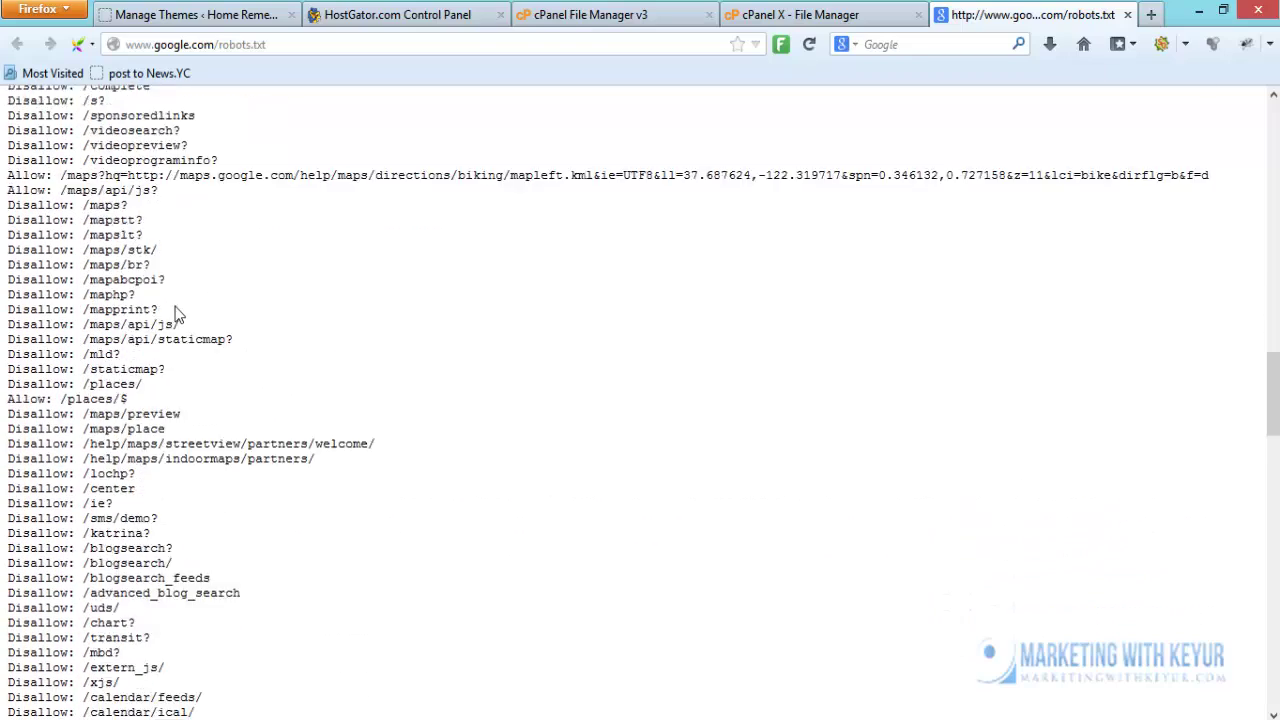
pyautogui.scroll(20, 176, 314)
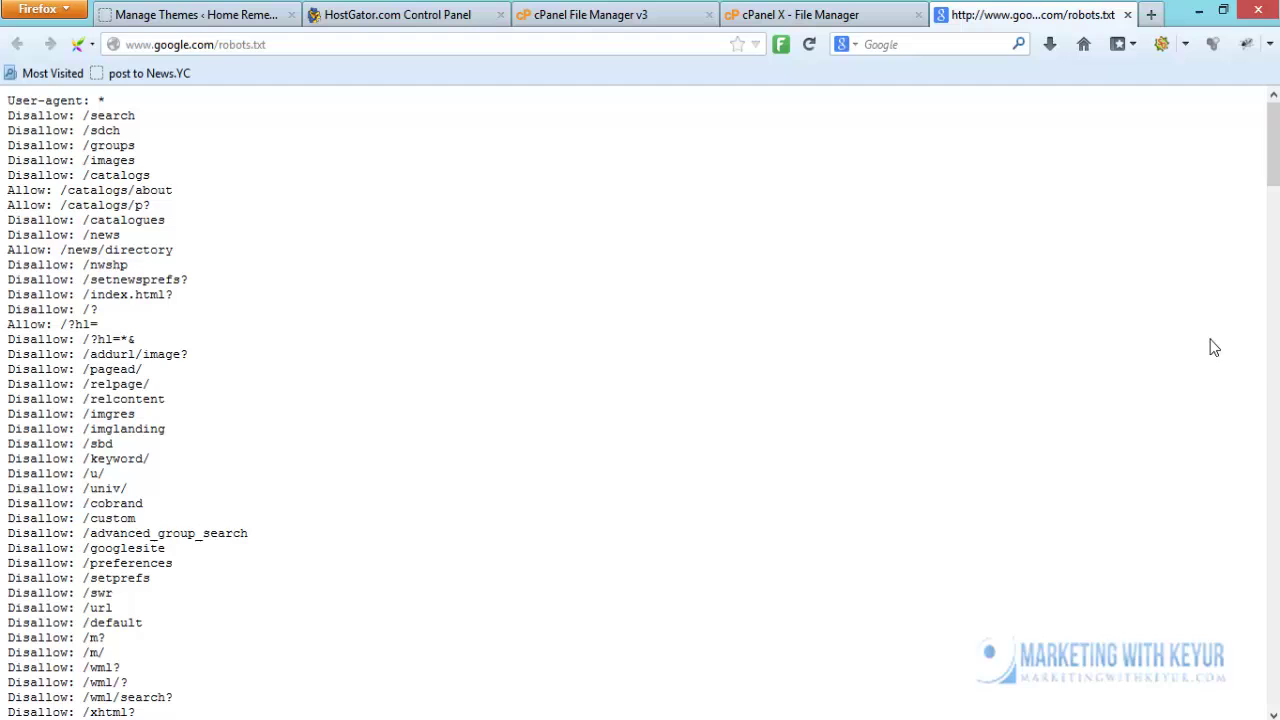
pyautogui.moveTo(1273, 144); pyautogui.dragTo(1273, 668)
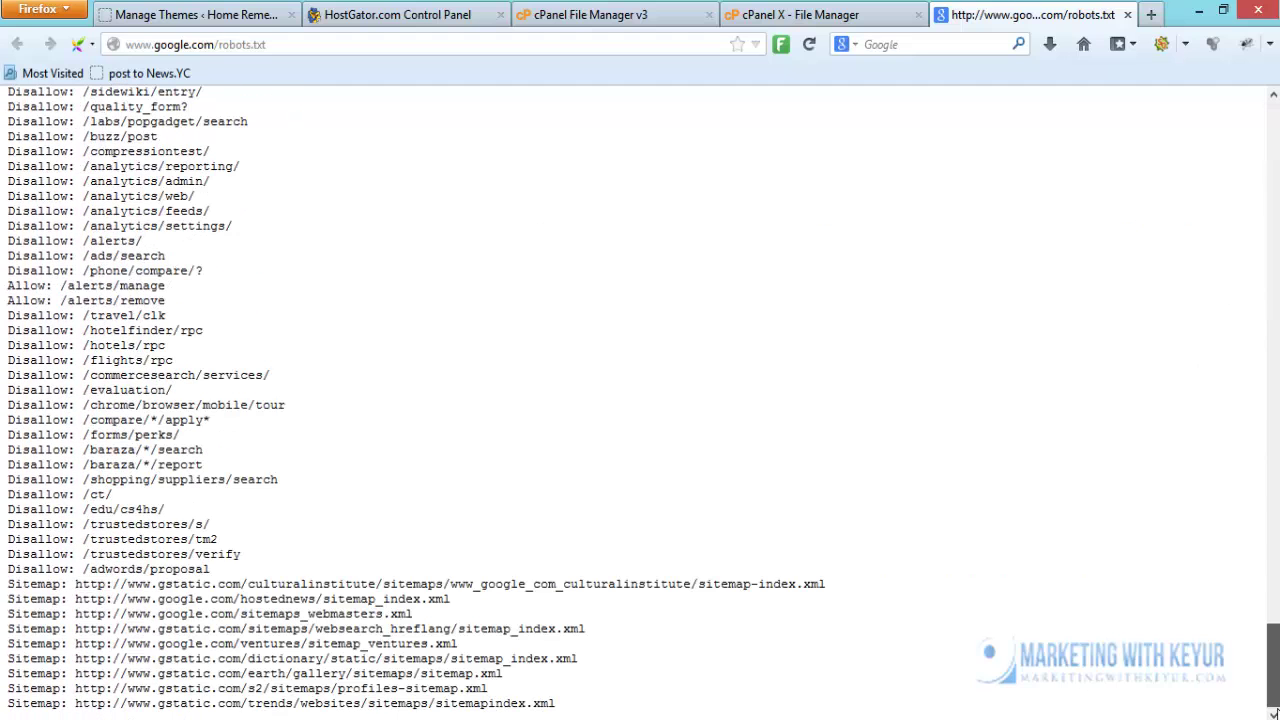
pyautogui.moveTo(1273, 712); pyautogui.dragTo(1273, 150)
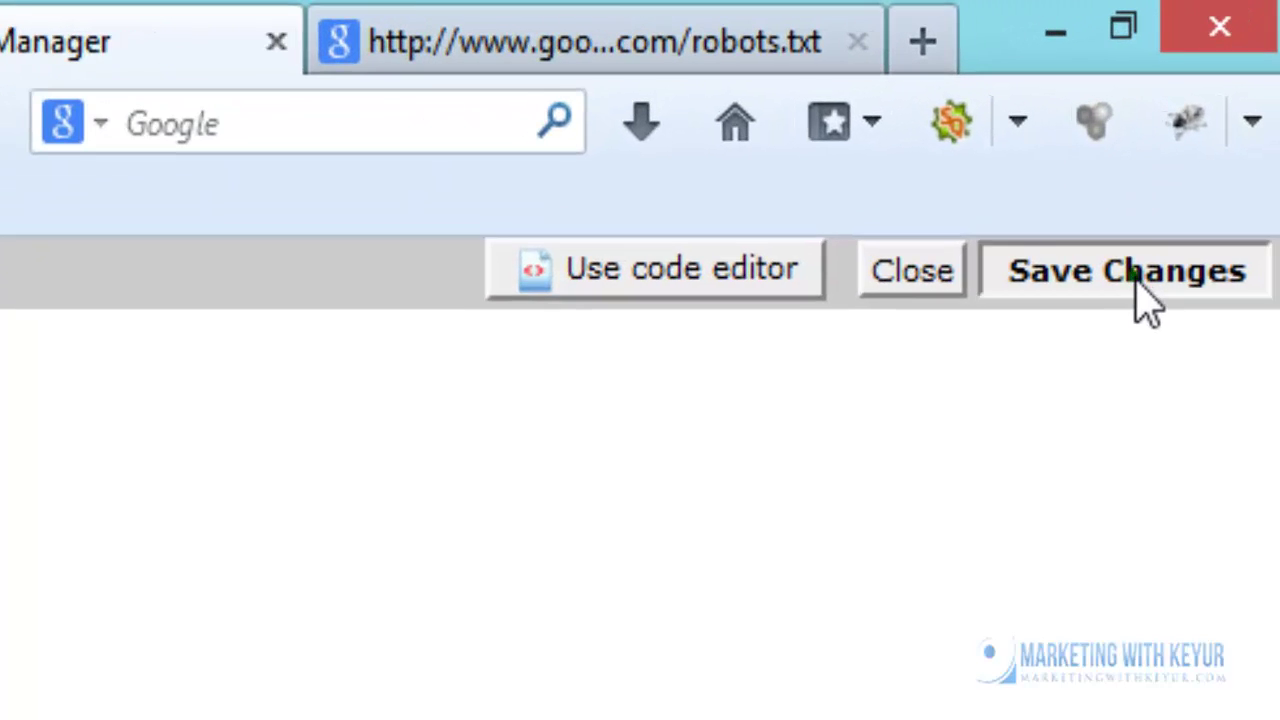
# Save robots.txt, close the editor and return to the site folder listing
pyautogui.click(1137, 282)
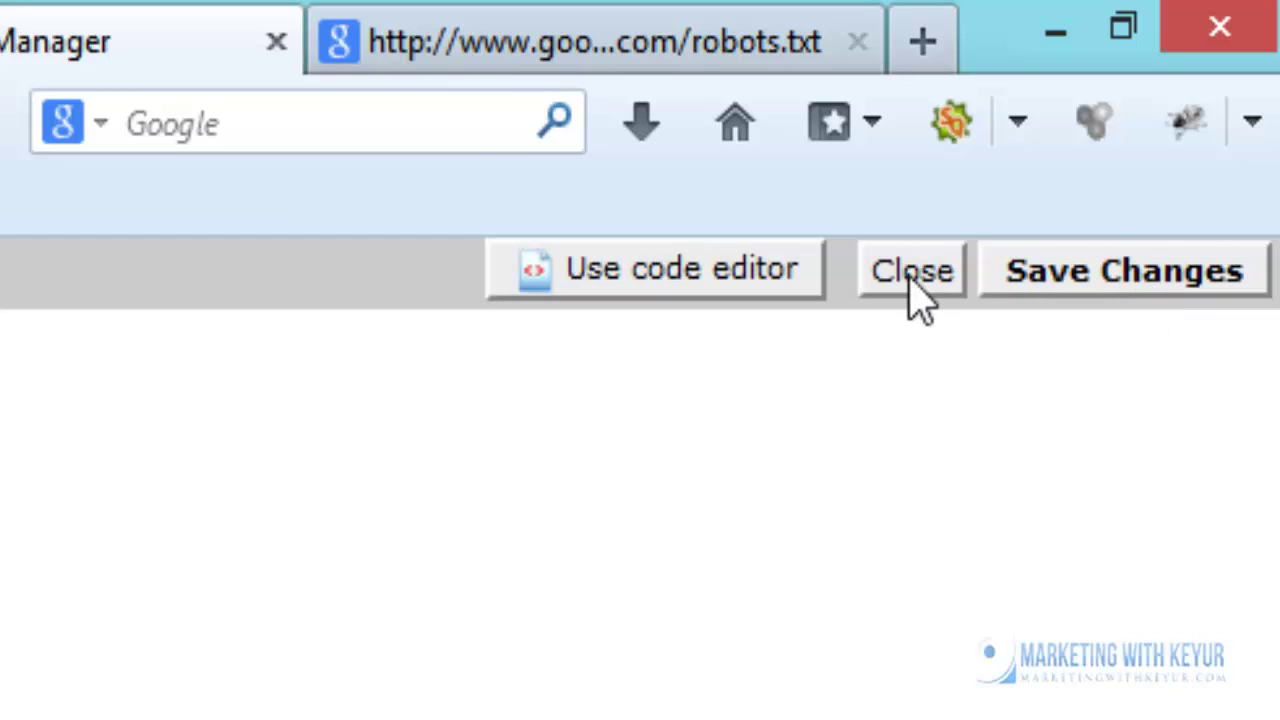
pyautogui.click(912, 275)
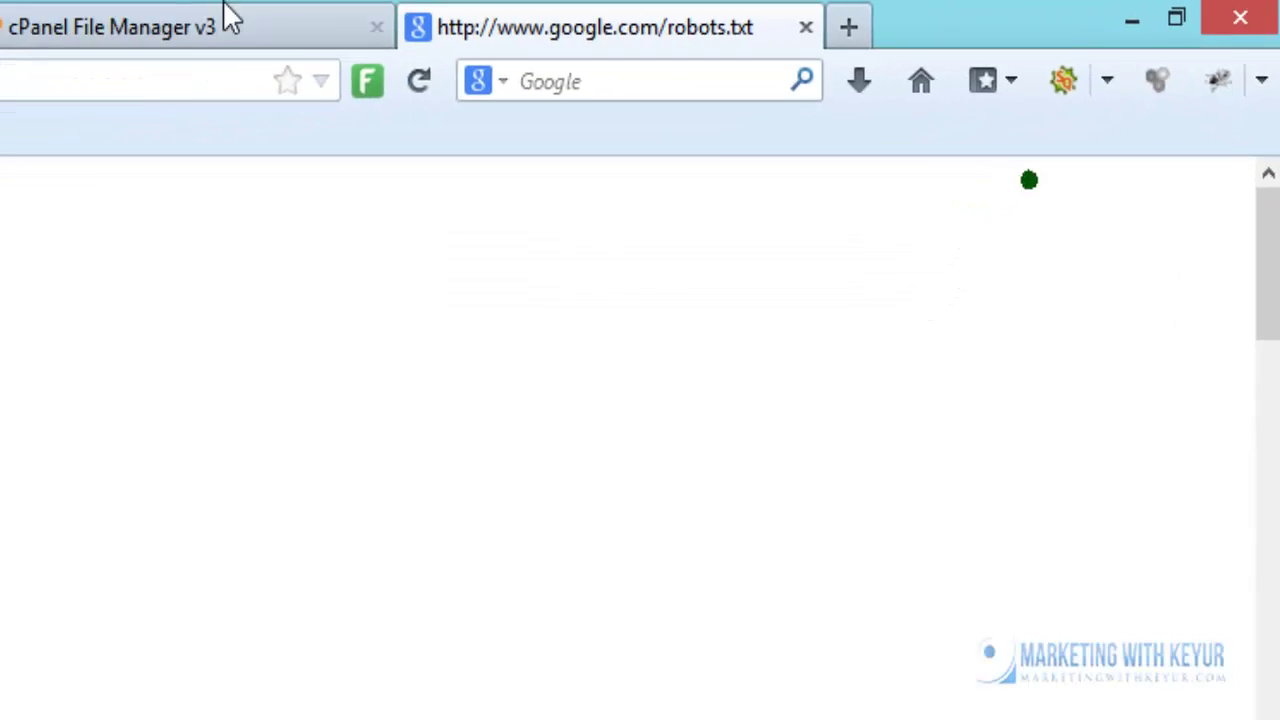
pyautogui.click(700, 14)
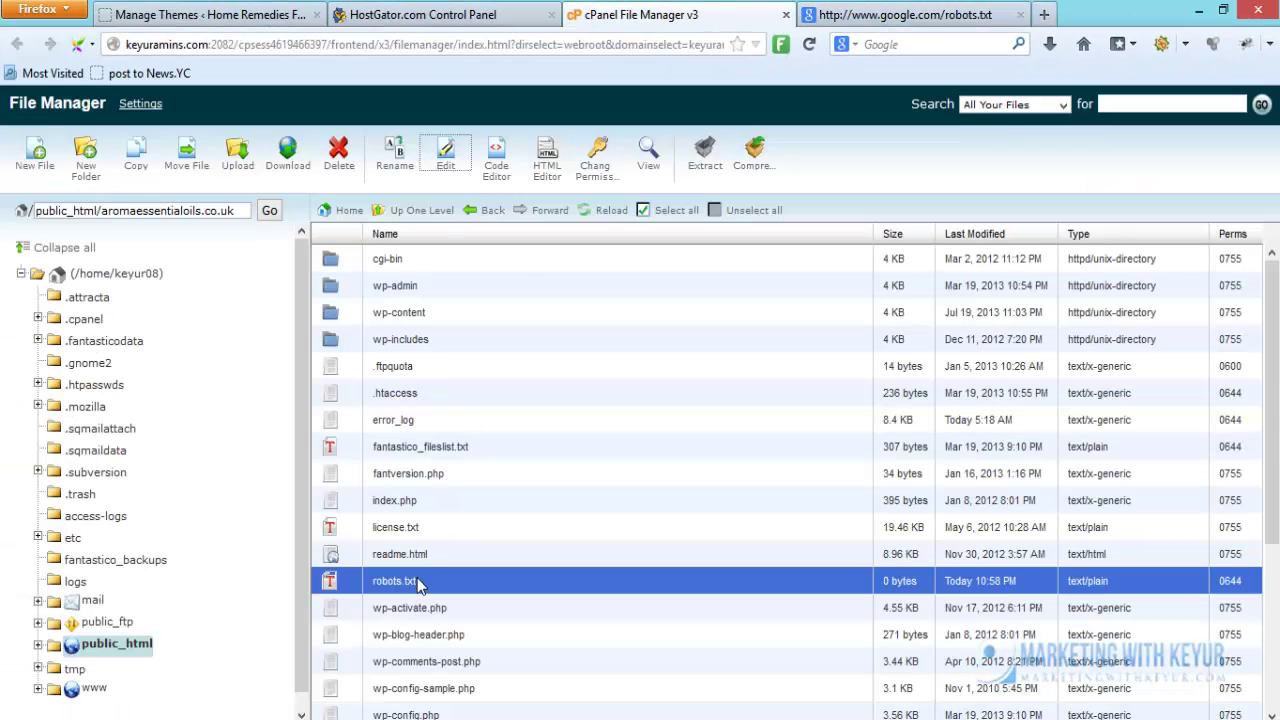